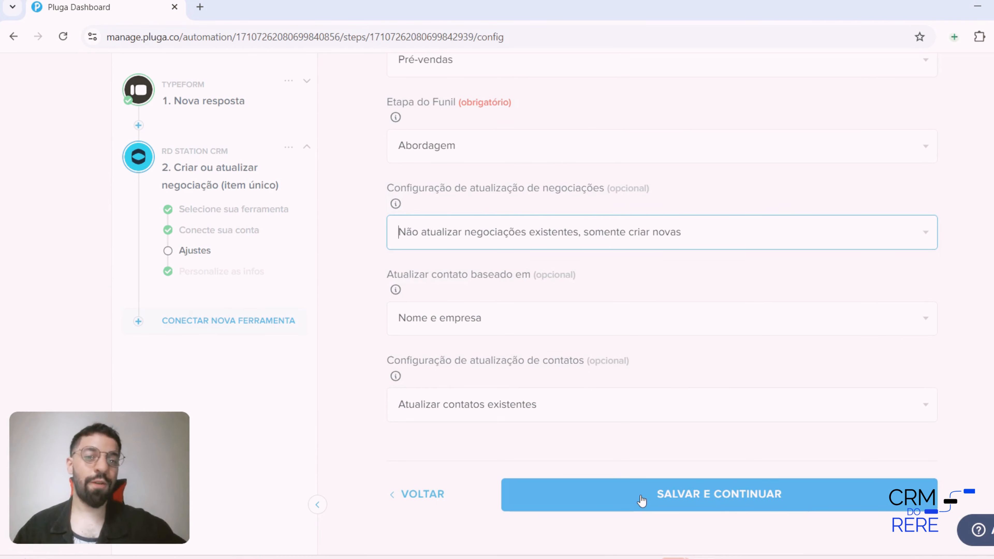
# Save the deal adjustments and remove the organization.name and name.familyName tags from the Título da negociação field
pyautogui.click(642, 500)
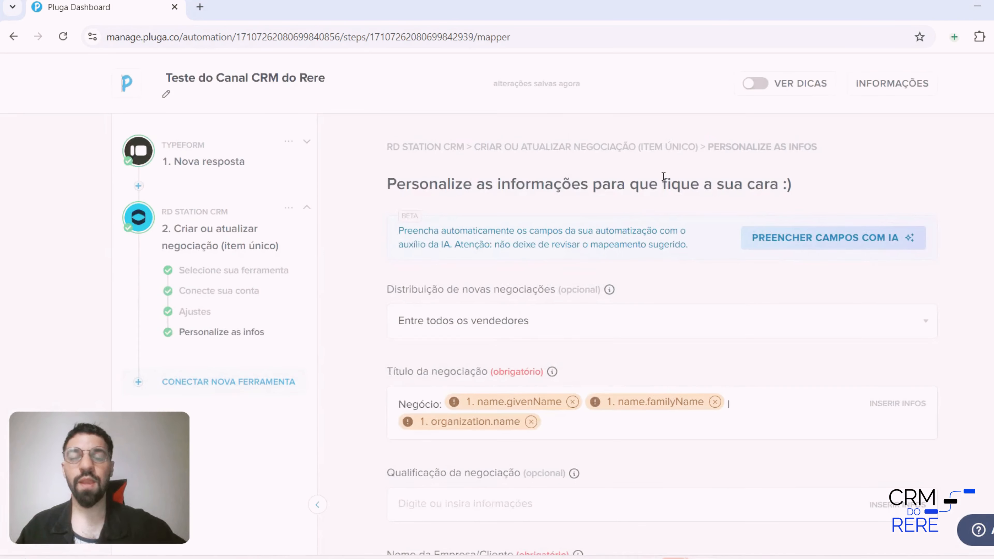
pyautogui.scroll(-3, 653, 213)
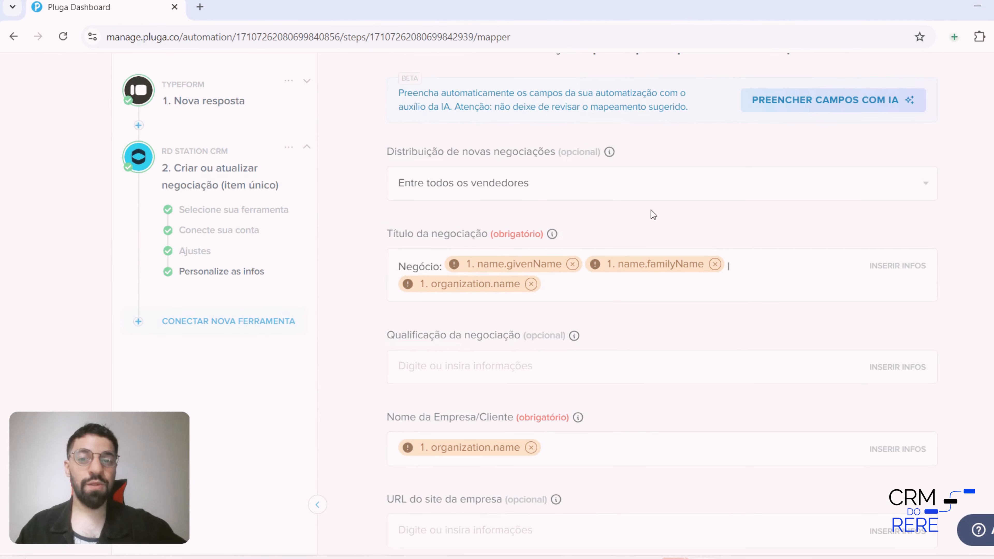
pyautogui.click(723, 258)
pyautogui.scroll(-2, 728, 204)
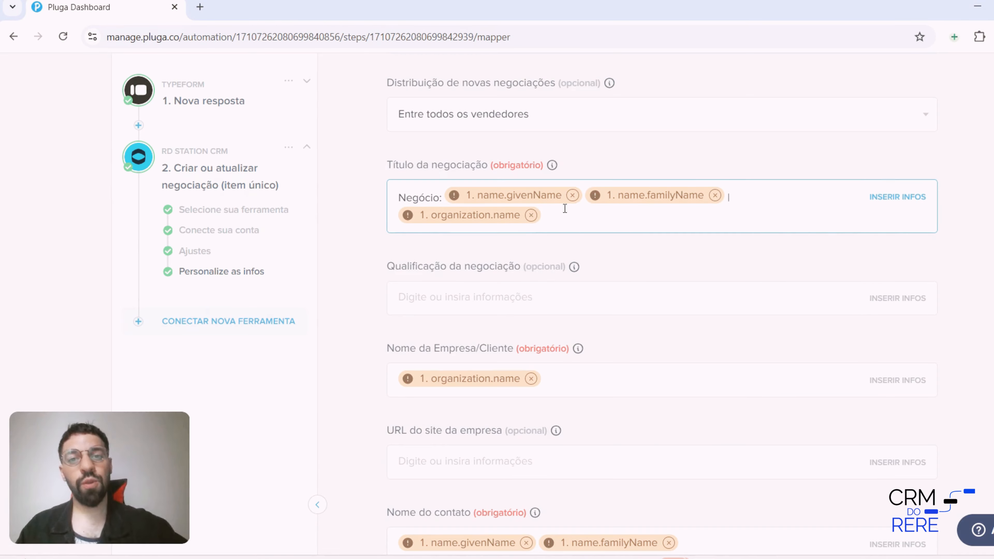
pyautogui.click(531, 215)
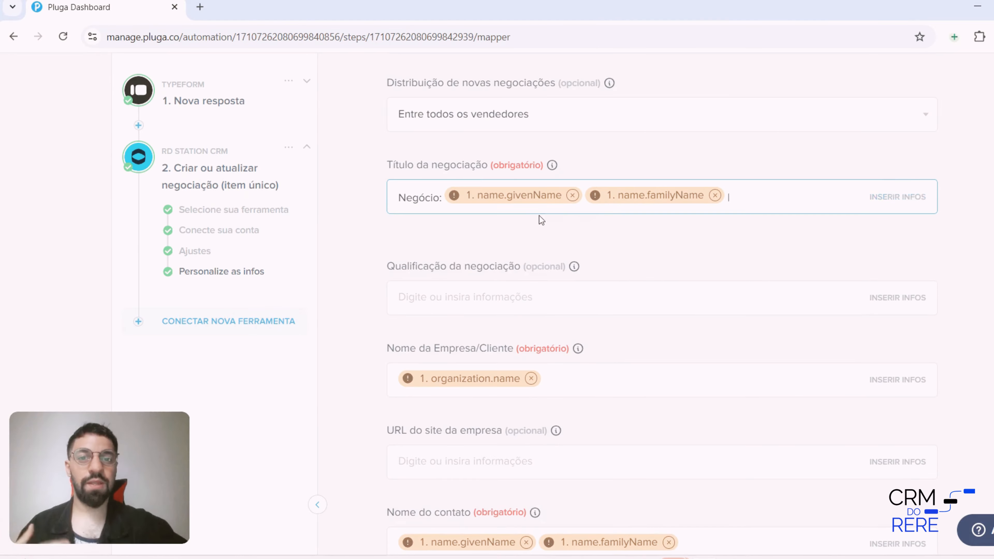
pyautogui.click(715, 195)
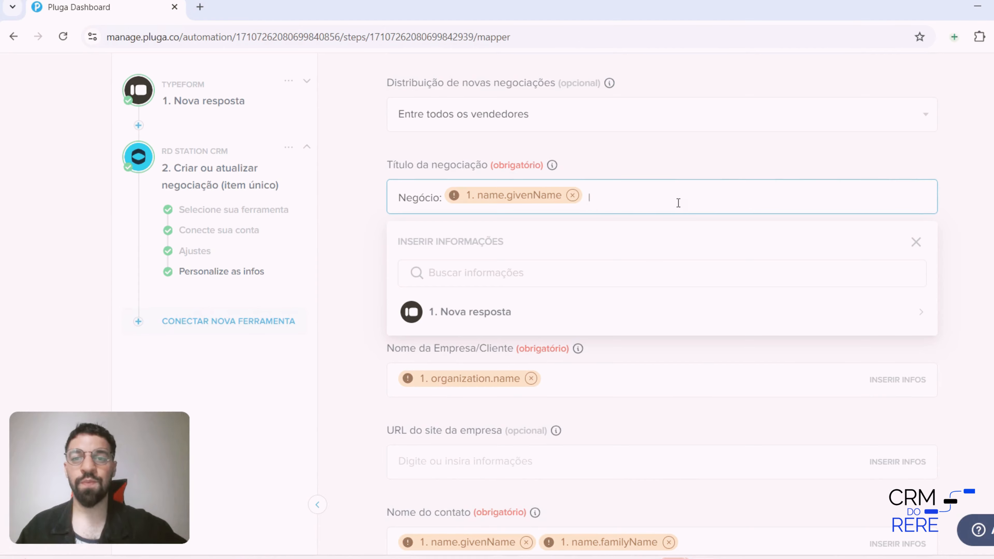
pyautogui.click(339, 206)
# Review the remaining company, contact, product and custom field mappings of the RD Station CRM deal
pyautogui.scroll(-3, 386, 206)
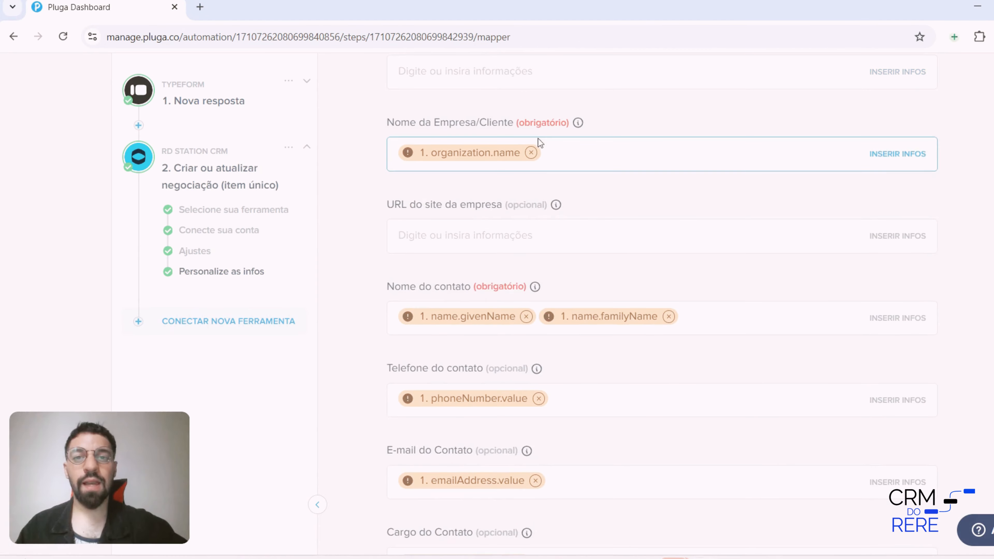
pyautogui.scroll(-3, 564, 192)
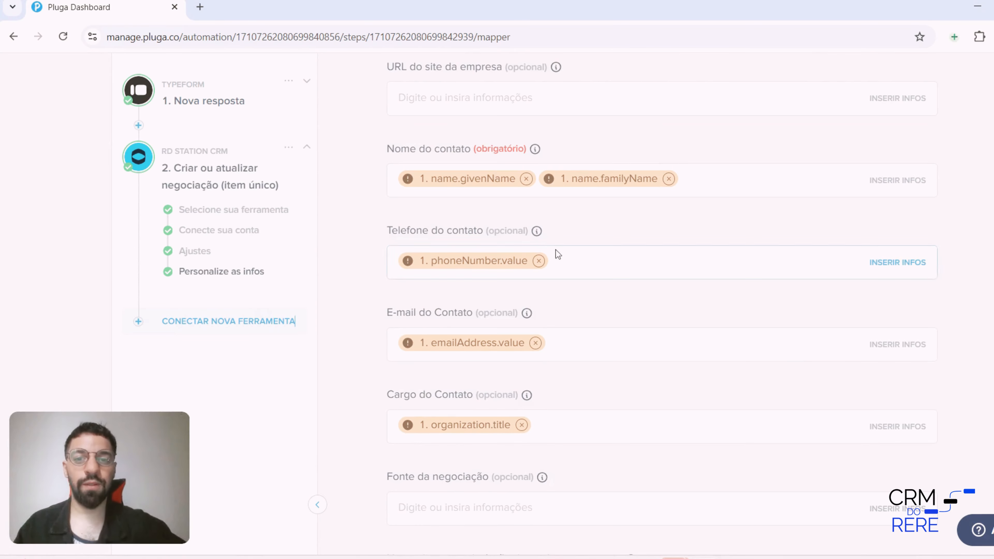
pyautogui.scroll(-3, 470, 243)
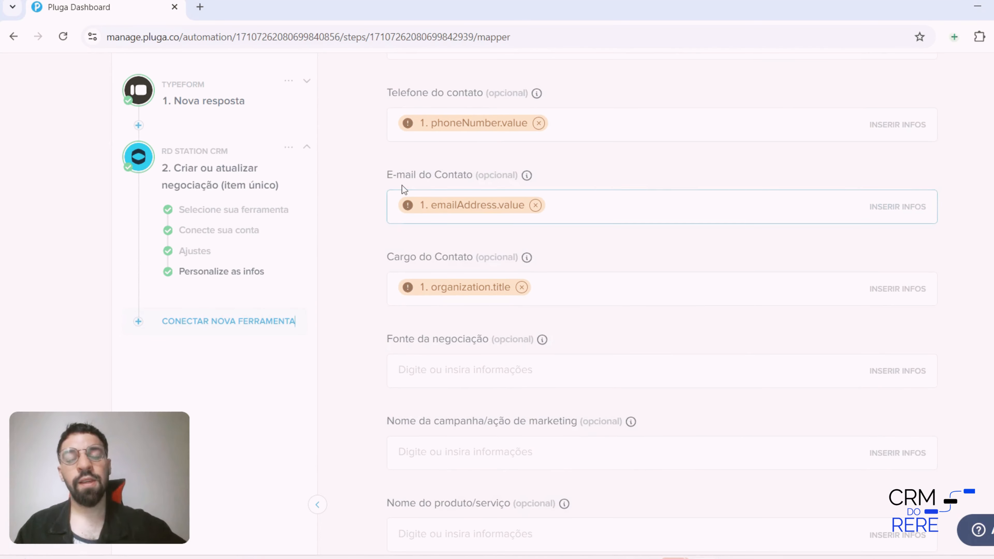
pyautogui.scroll(-10, 463, 232)
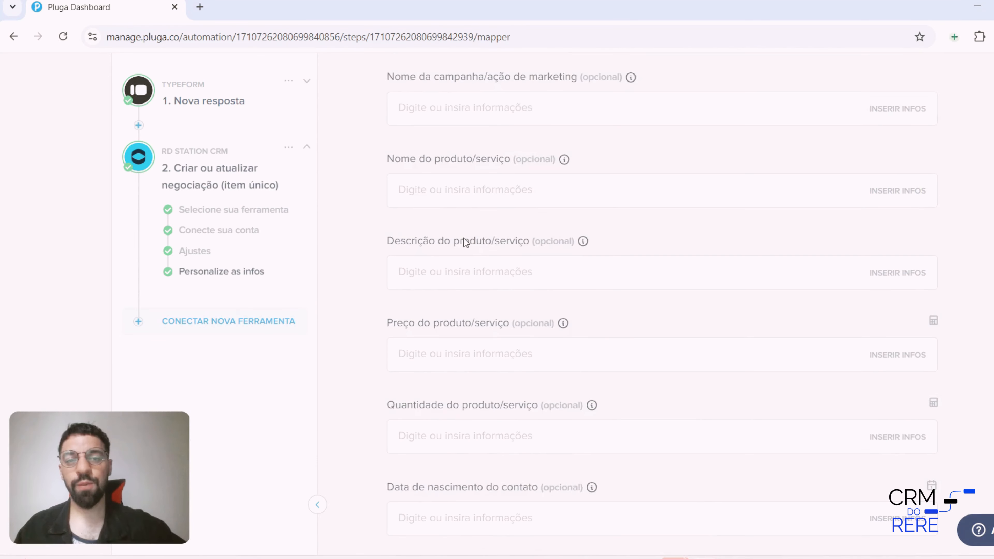
pyautogui.scroll(5, 501, 191)
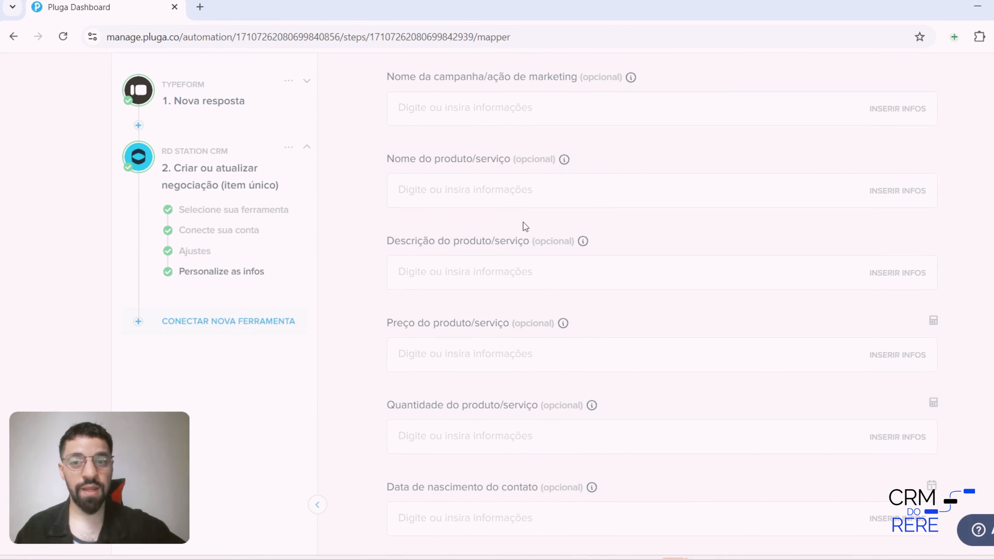
pyautogui.scroll(2, 468, 264)
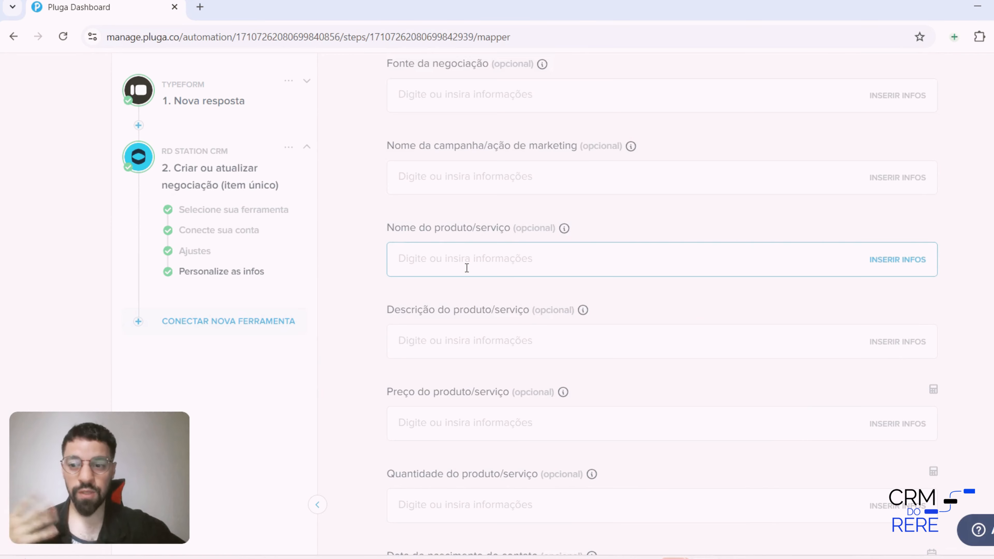
pyautogui.scroll(-7, 464, 268)
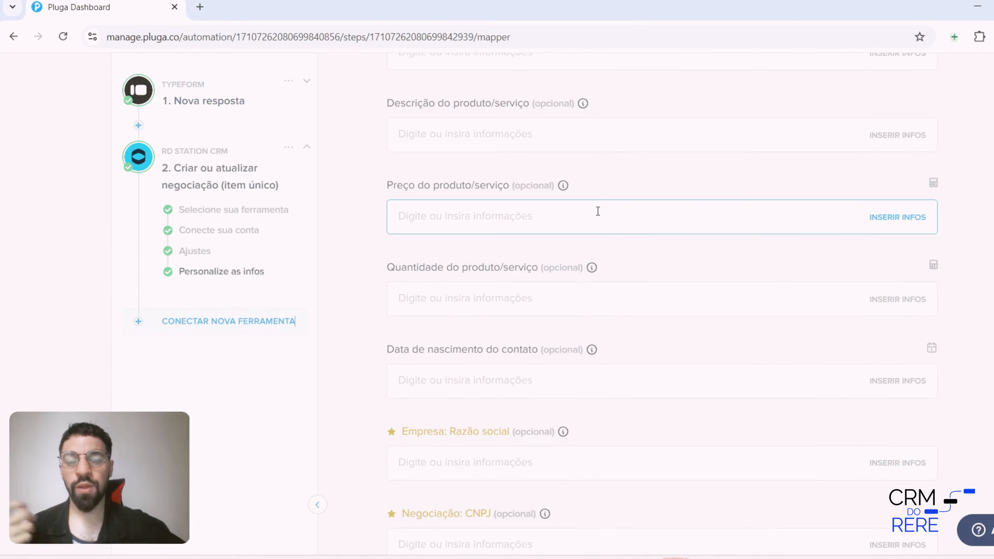
pyautogui.scroll(-9, 516, 239)
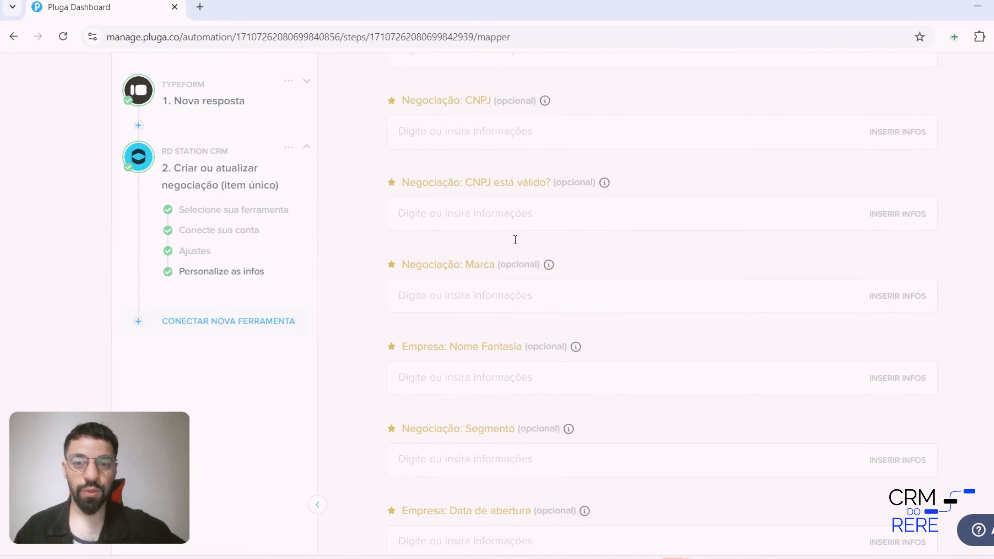
pyautogui.scroll(5, 516, 239)
pyautogui.scroll(20, 671, 229)
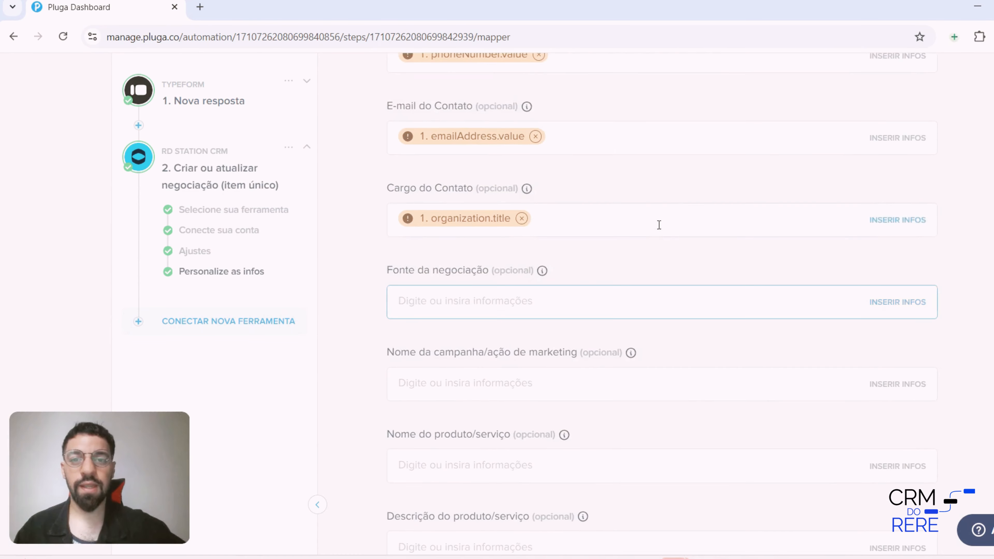
pyautogui.scroll(9, 608, 230)
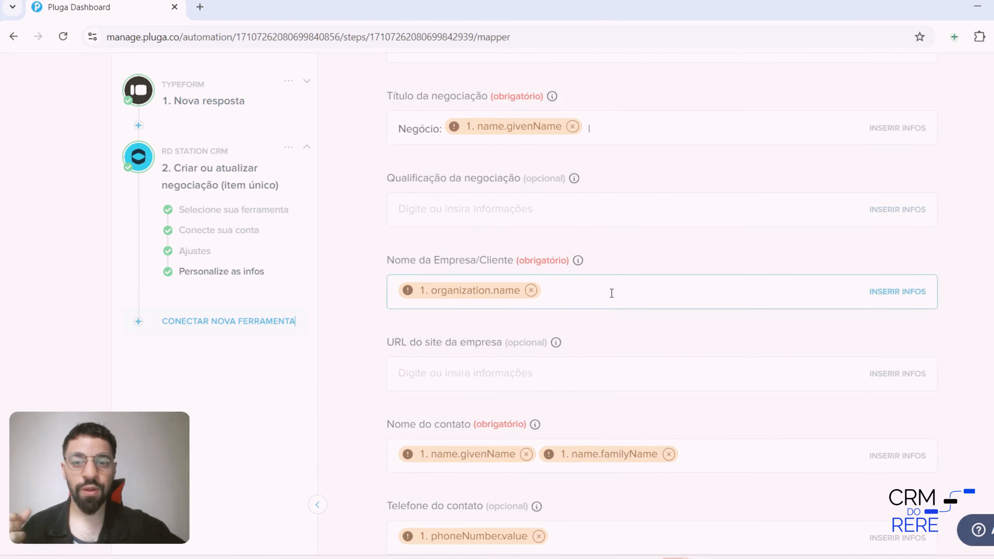
# Find the required fields by searching the page for "OBRIGAT" and go through the matches to Empresa: CNPJ
pyautogui.hotkey('ctrl', 'f')
pyautogui.write('OBRIGAT')
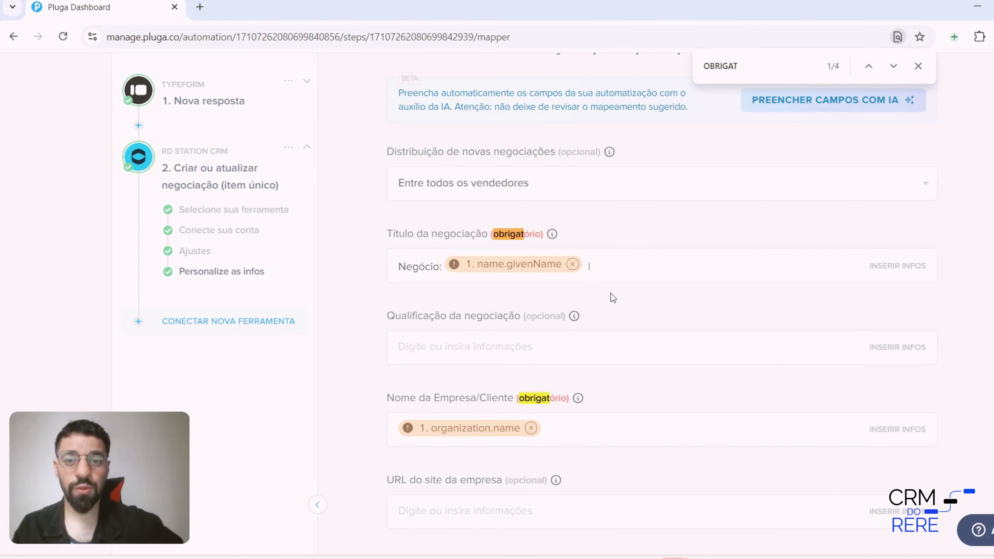
pyautogui.scroll(1, 610, 293)
pyautogui.scroll(-6, 619, 309)
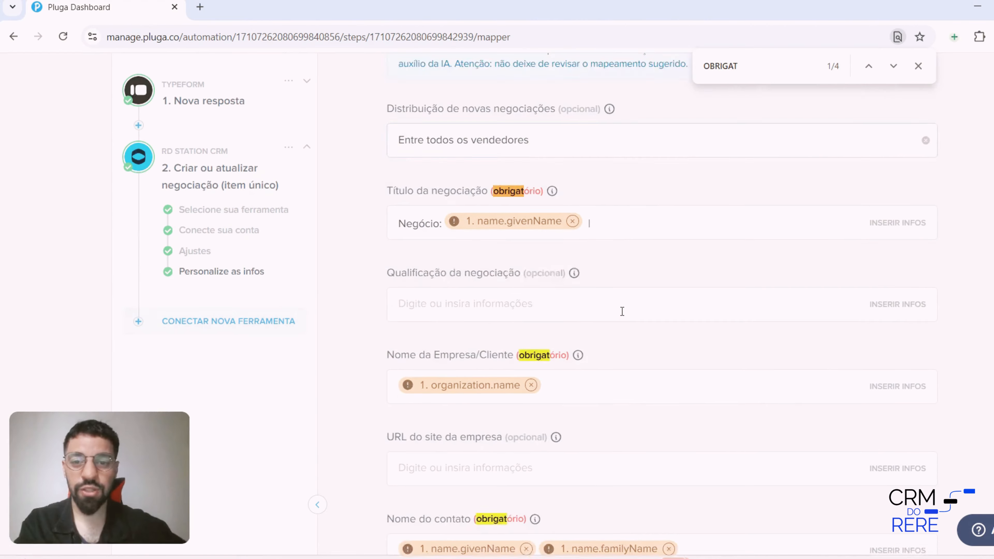
pyautogui.scroll(-3, 544, 174)
pyautogui.press('Return')
pyautogui.press('Return')
pyautogui.press('Return')
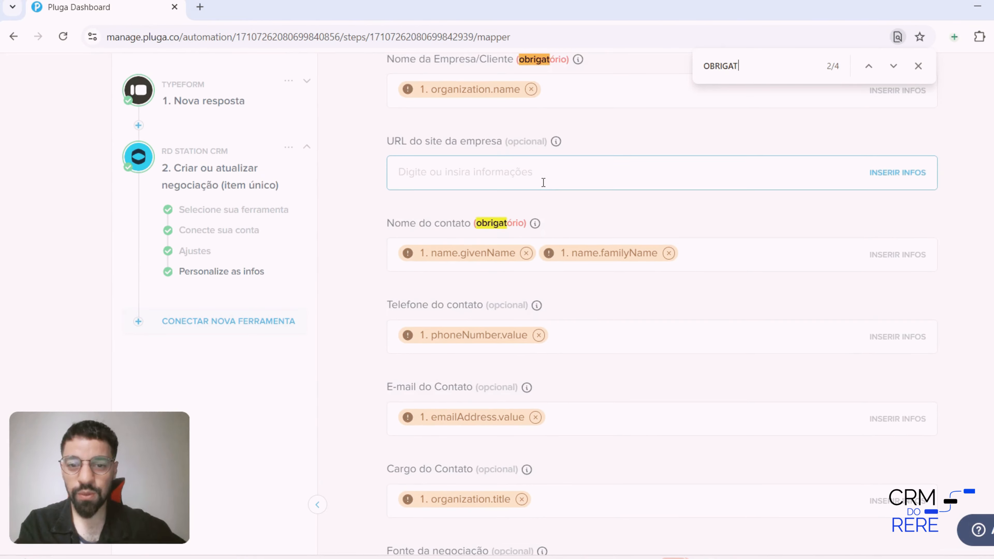
pyautogui.scroll(-3, 566, 214)
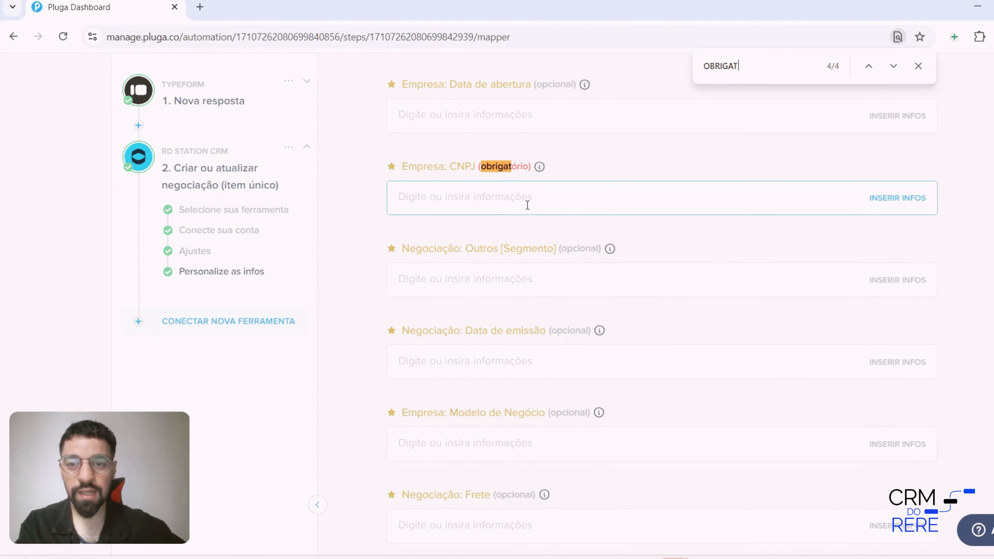
# Search the insertable information for CNPJ and fill the required Empresa: CNPJ field with ID de resposta from 1. Nova resposta
pyautogui.click(637, 202)
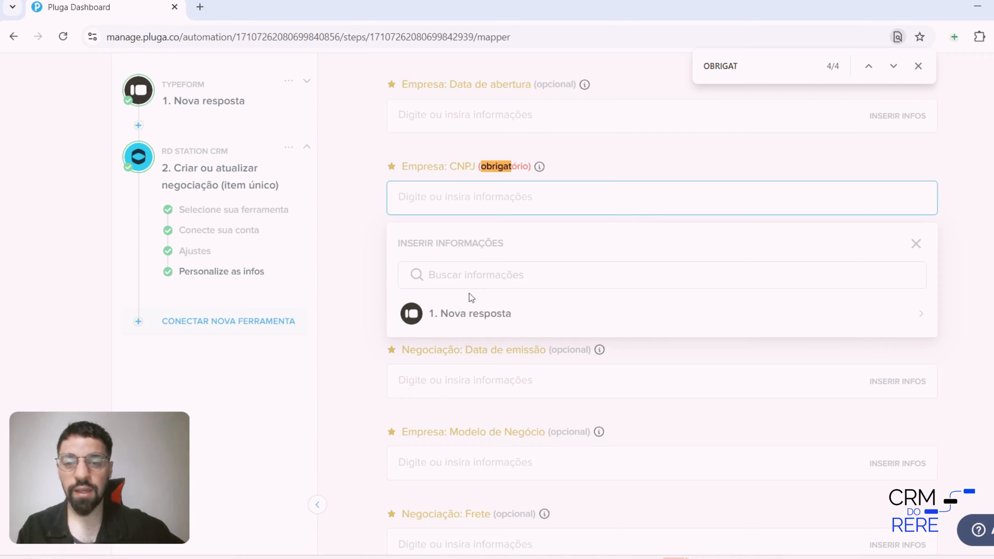
pyautogui.scroll(-2, 471, 298)
pyautogui.click(522, 246)
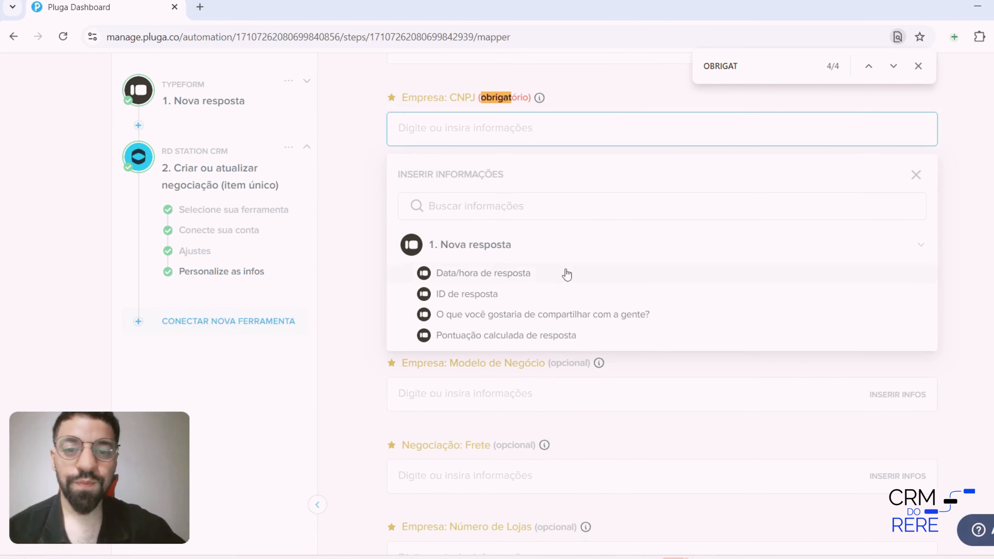
pyautogui.scroll(-2, 567, 275)
pyautogui.scroll(2, 553, 228)
pyautogui.click(500, 203)
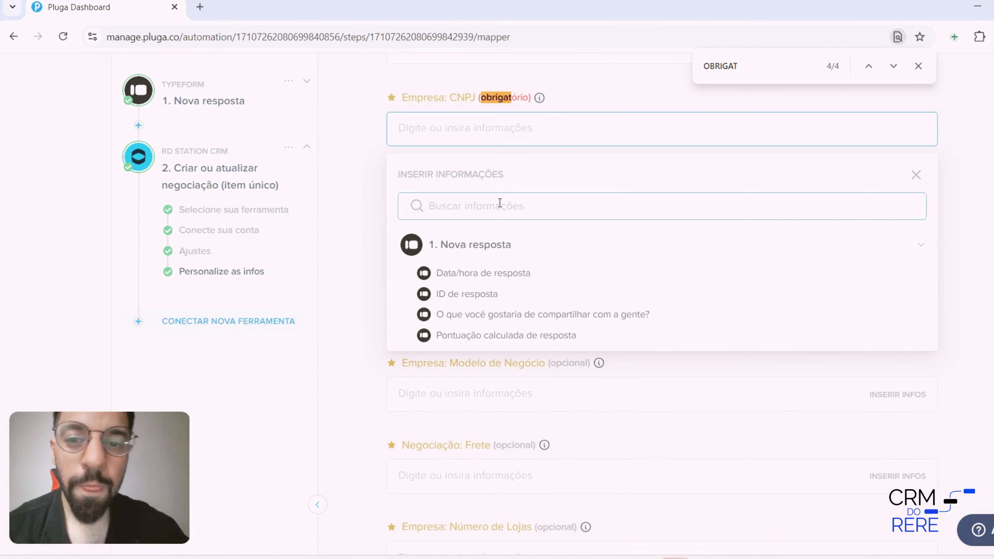
pyautogui.write('CNPJ')
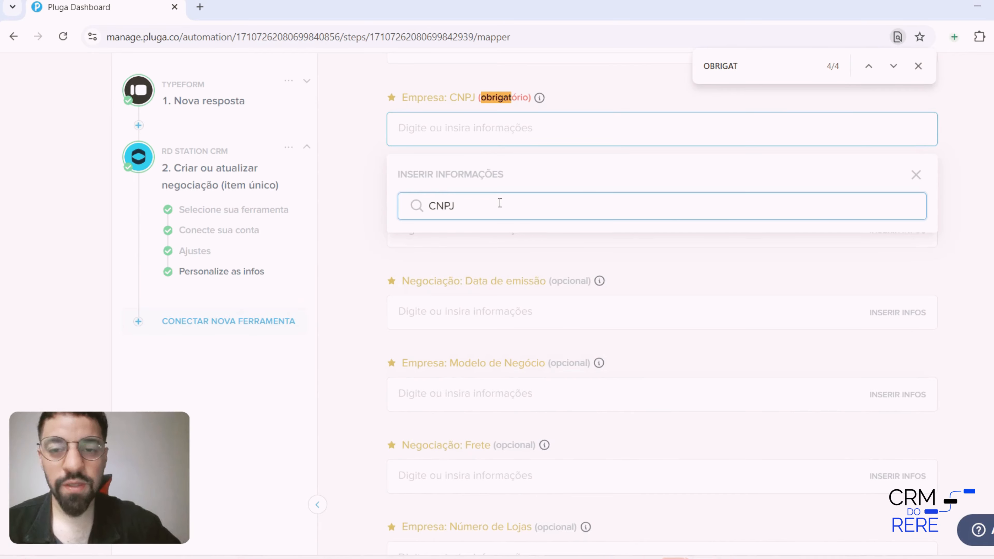
pyautogui.press('BackSpace')
pyautogui.press('BackSpace')
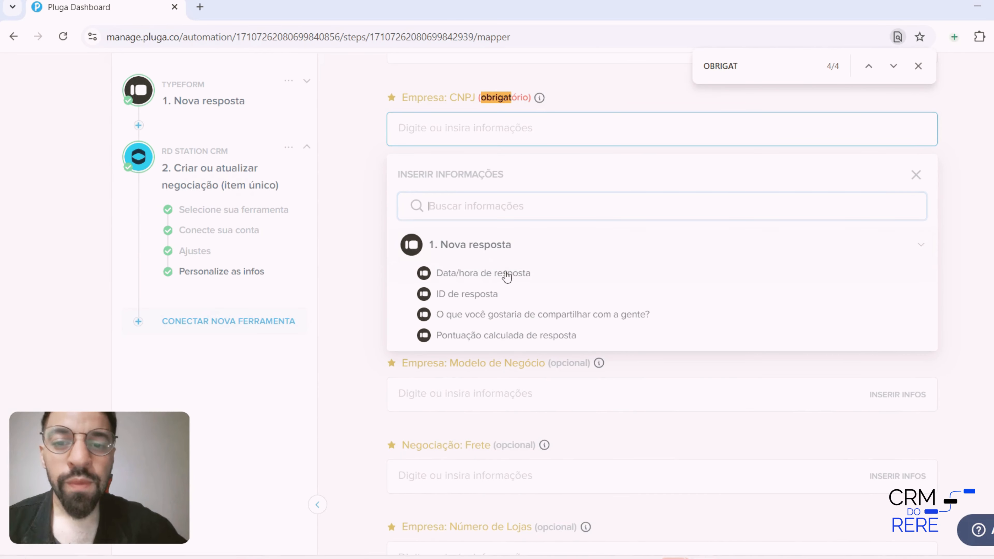
pyautogui.click(508, 294)
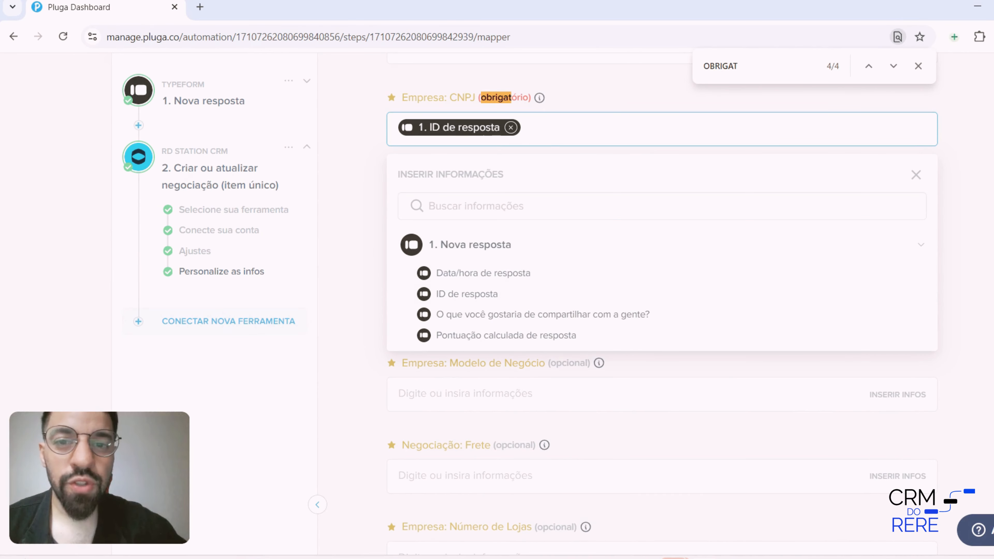
pyautogui.click(554, 133)
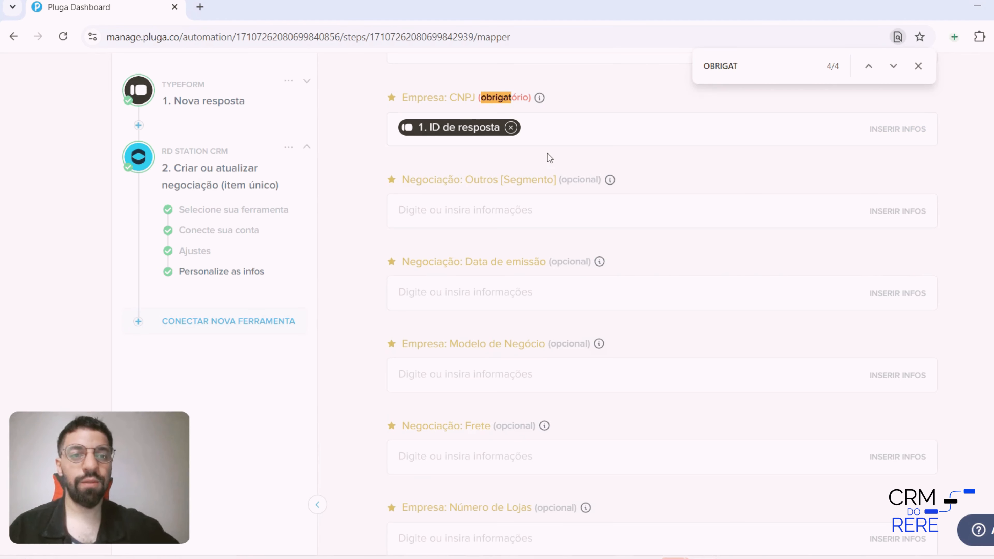
# Save the field mapping and finalize the automation, ending on its progress log
pyautogui.scroll(-5, 552, 161)
pyautogui.scroll(5, 554, 163)
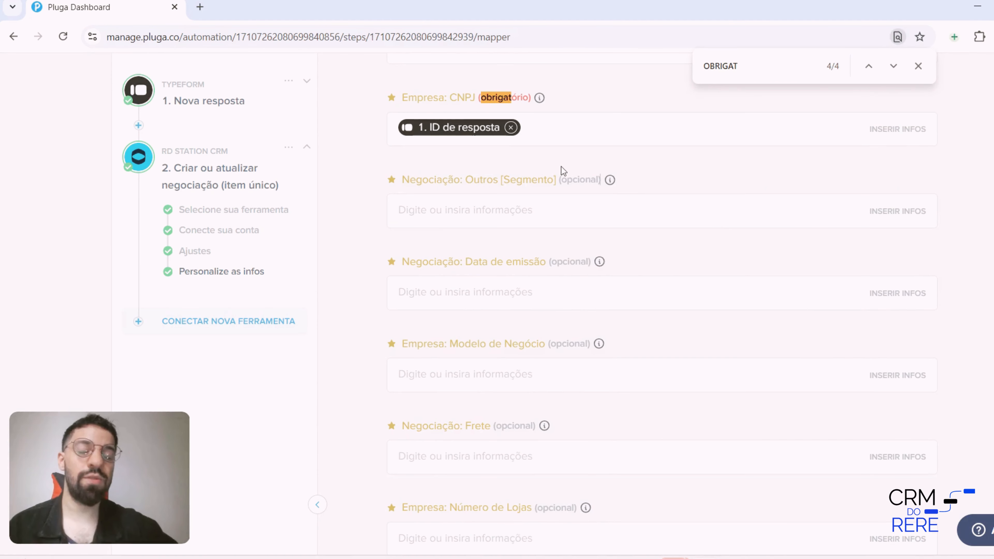
pyautogui.scroll(-10, 575, 294)
pyautogui.scroll(-10, 576, 297)
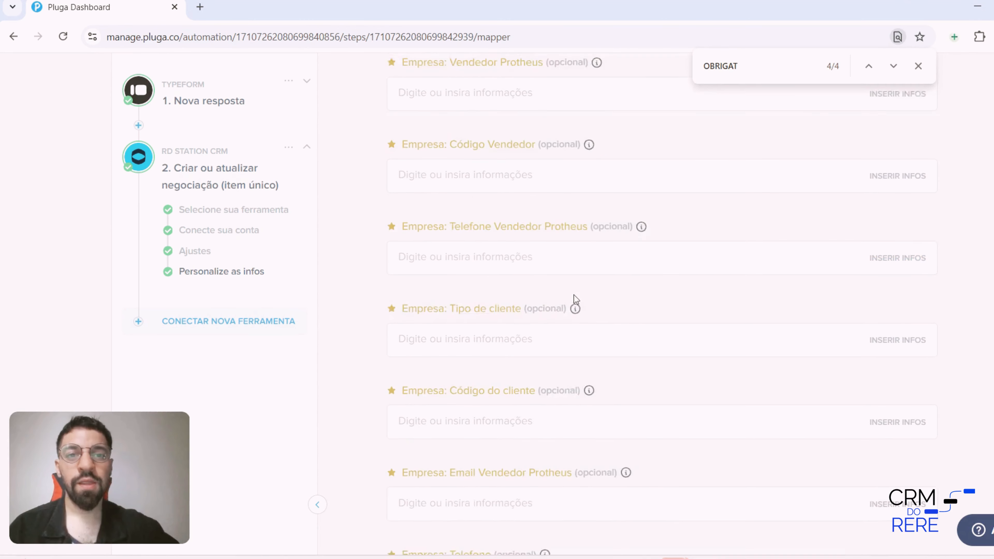
pyautogui.click(919, 67)
pyautogui.click(844, 472)
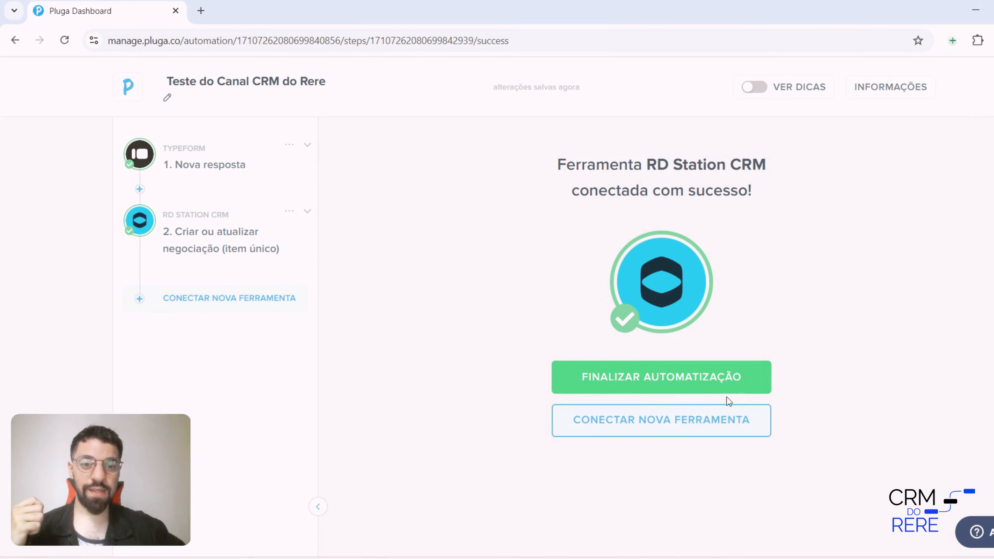
pyautogui.click(735, 390)
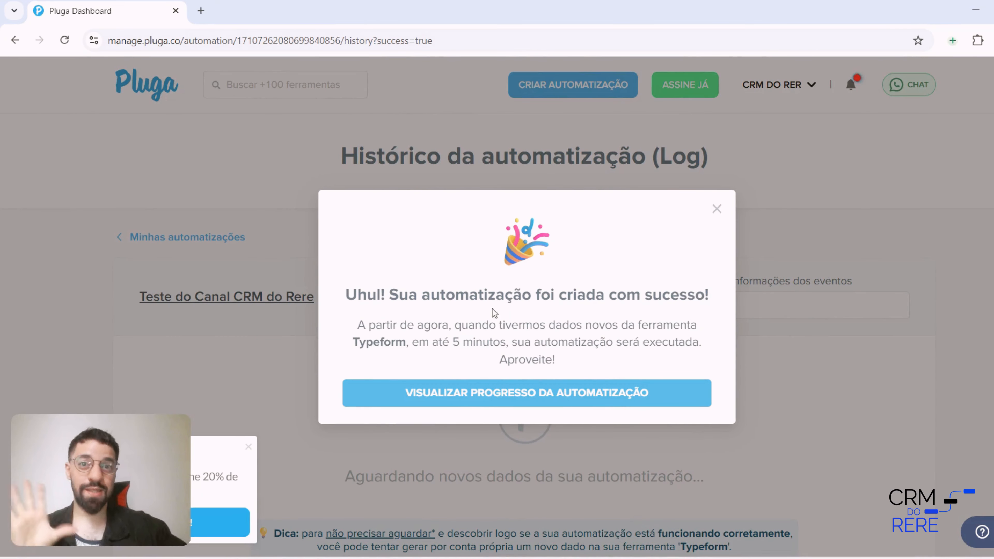
pyautogui.click(689, 399)
pyautogui.scroll(-5, 739, 400)
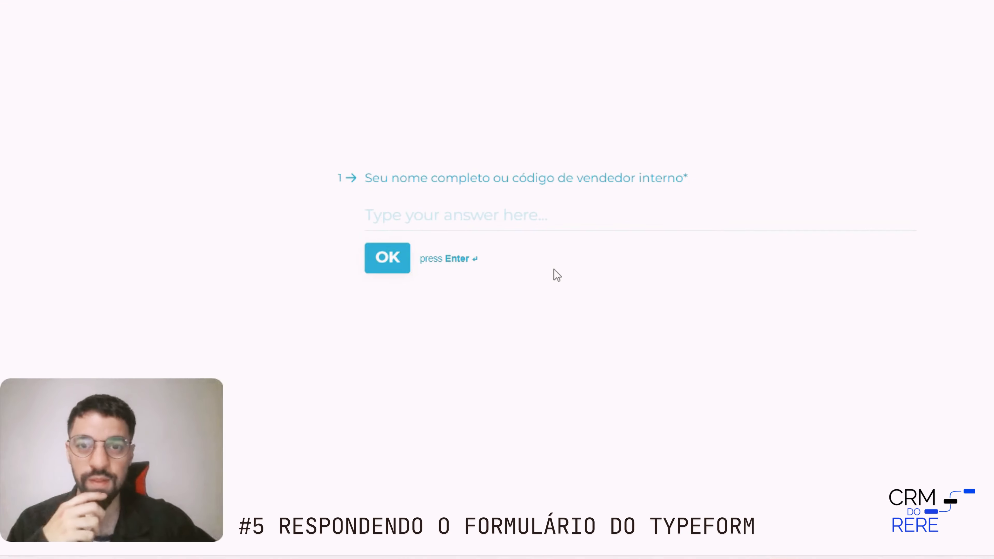
# In the Typeform form, answer the full name or internal seller code question with "Teste" and submit it
pyautogui.click(457, 226)
pyautogui.write('Teste')
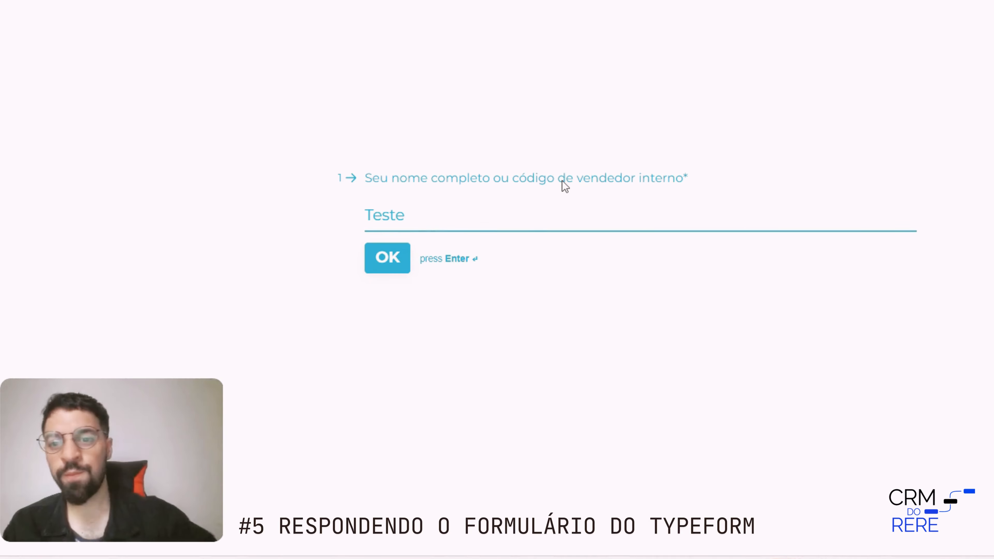
pyautogui.click(367, 260)
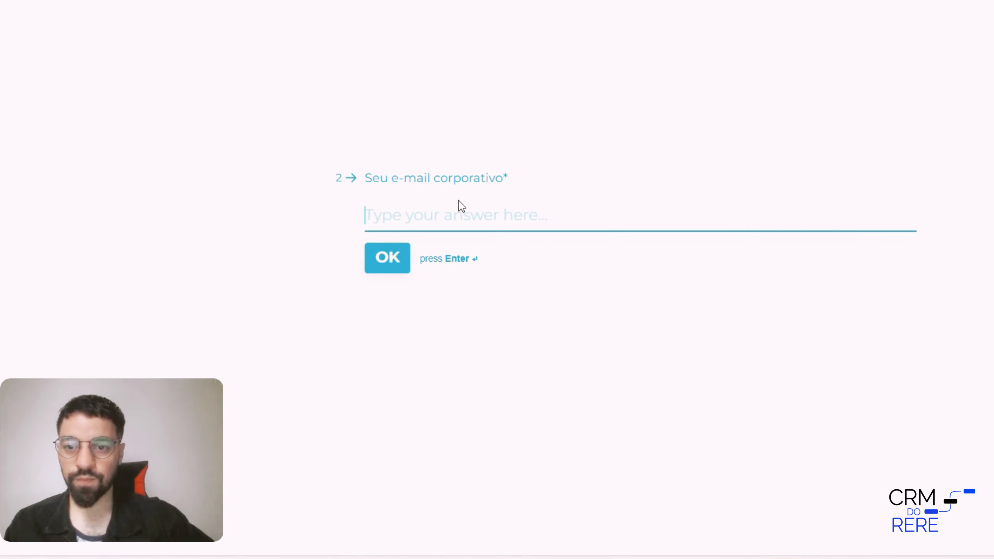
# Answer the Seu e-mail corporativo question with a test e-mail address and submit it
pyautogui.press('BackSpace')
pyautogui.press('BackSpace')
pyautogui.press('BackSpace')
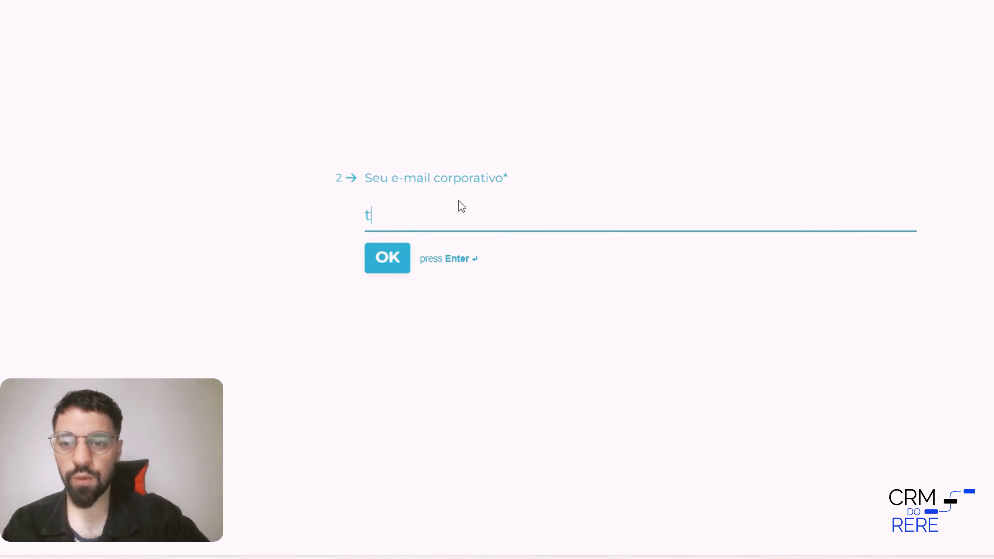
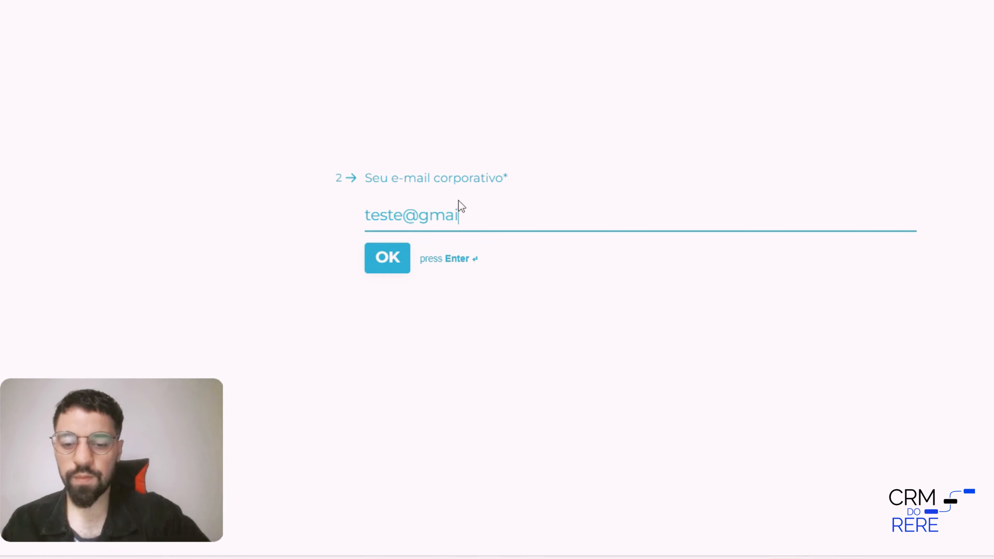
pyautogui.click(402, 261)
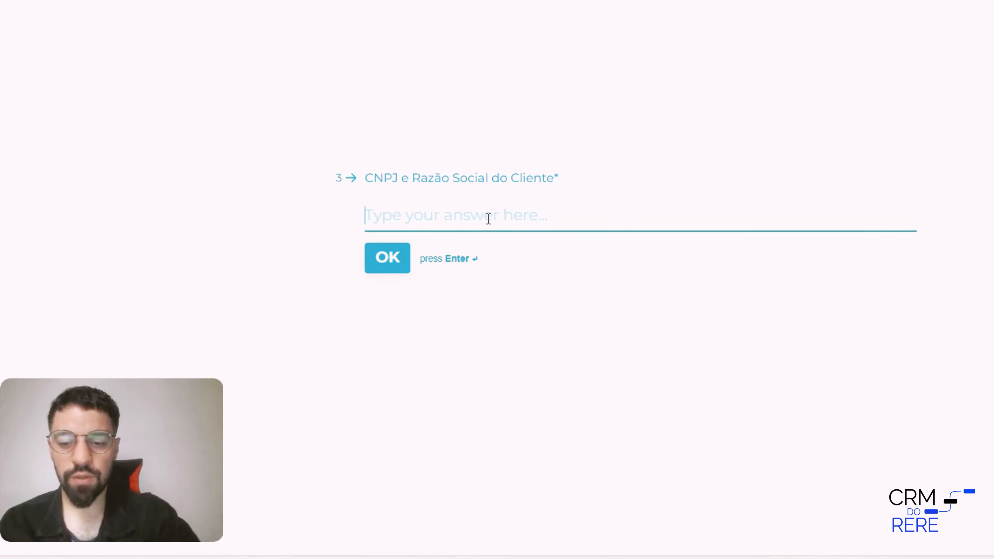
# Fill the CNPJ e Razão Social do Cliente question with a placeholder company registration number and submit it
pyautogui.write('5')
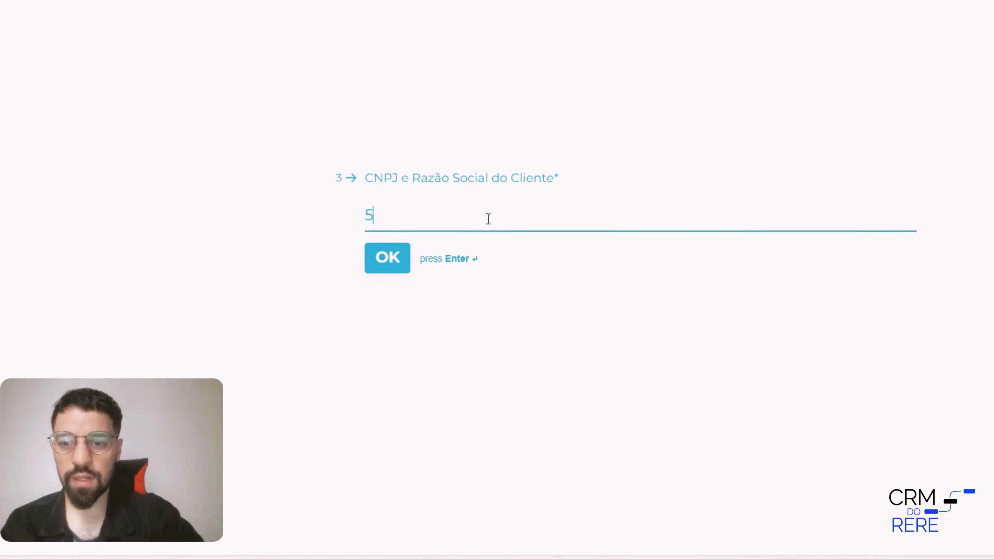
pyautogui.write('0555555555')
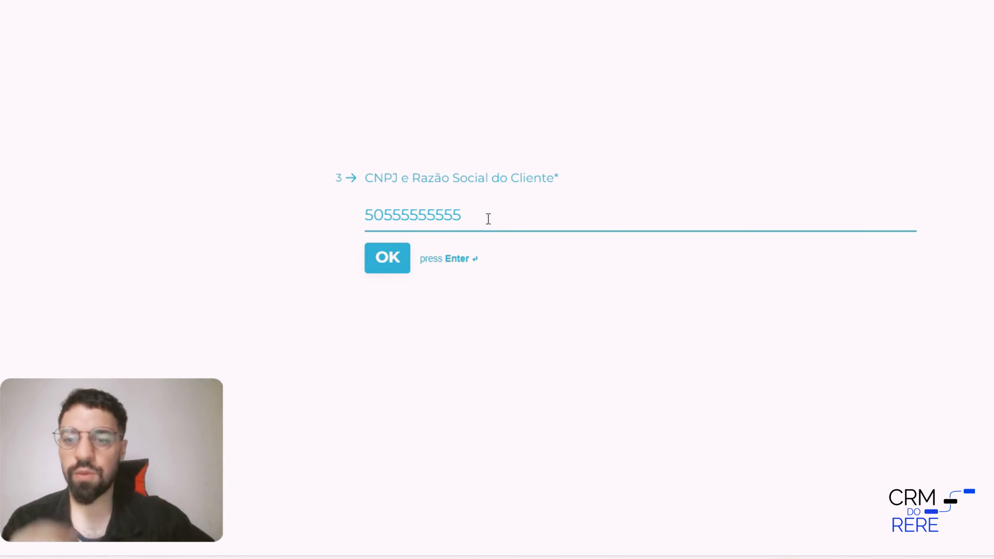
pyautogui.click(371, 272)
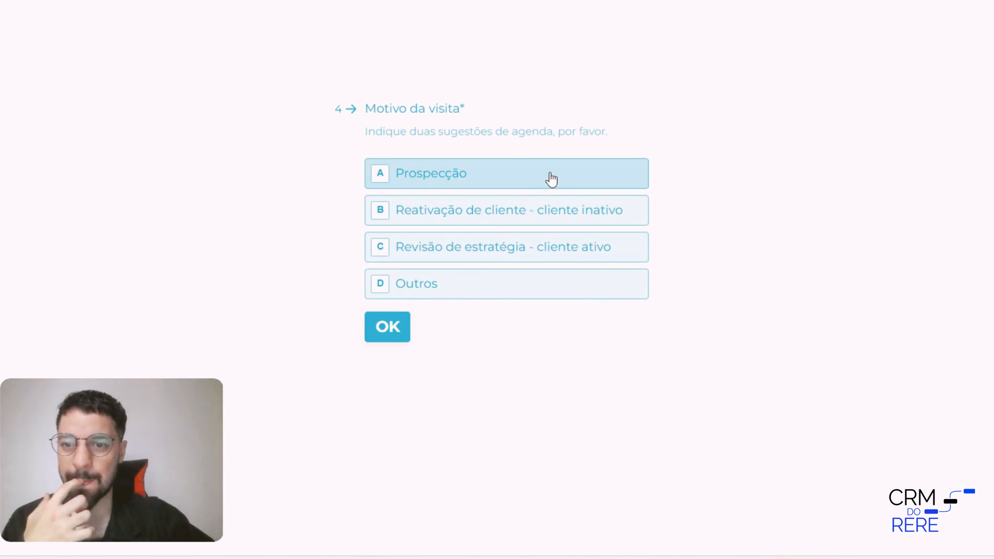
# Choose Prospecção as the Motivo da visita and answer Data do último faturamento with 01022024
pyautogui.click(508, 174)
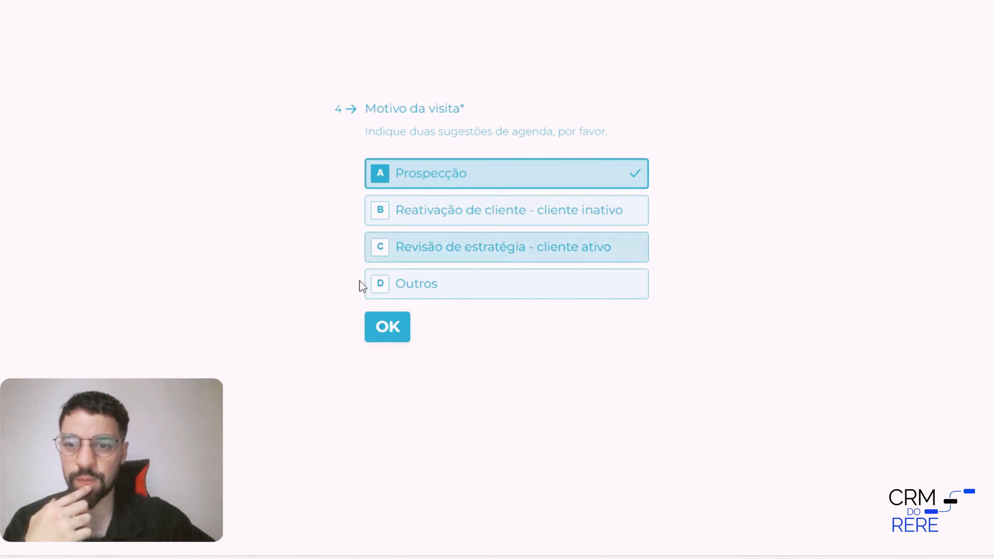
pyautogui.click(443, 181)
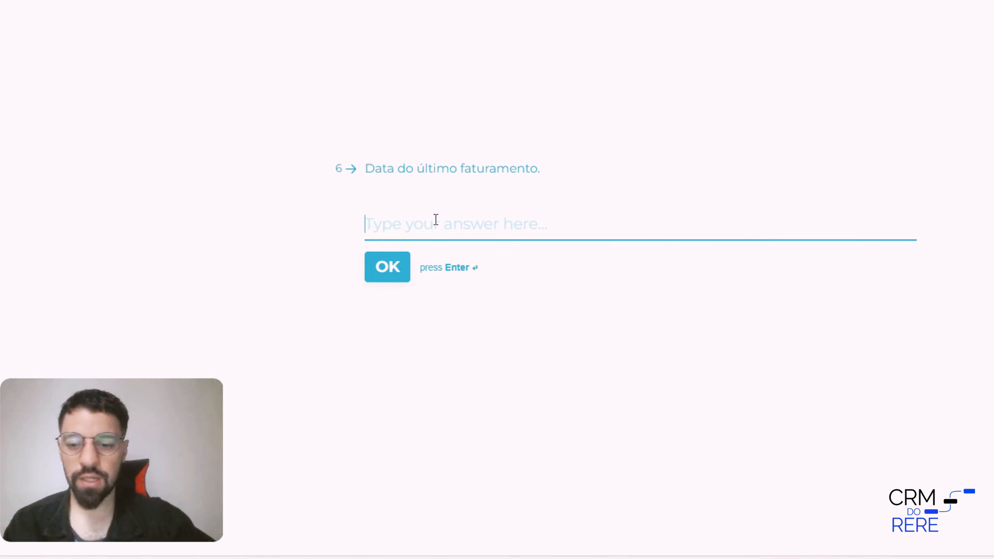
pyautogui.write('01022024')
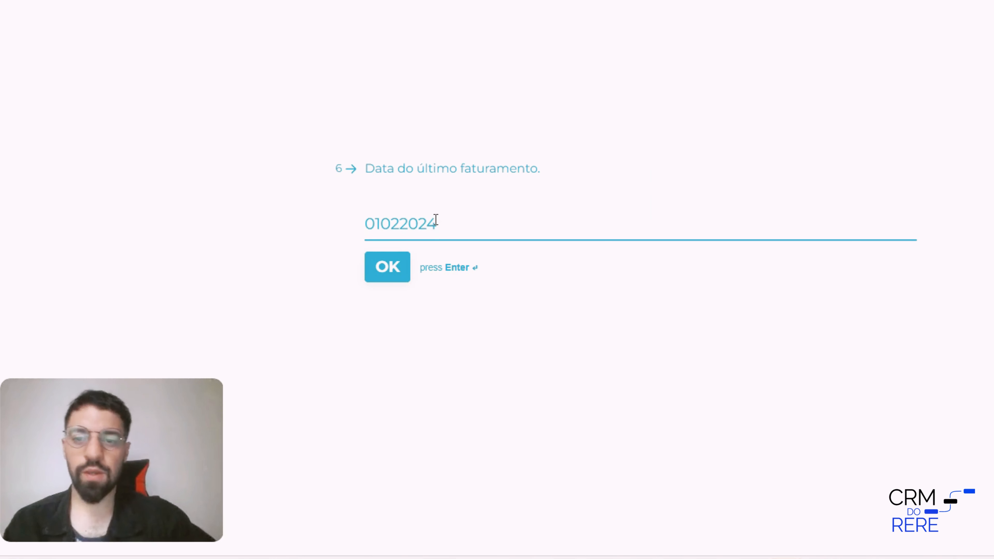
pyautogui.click(397, 278)
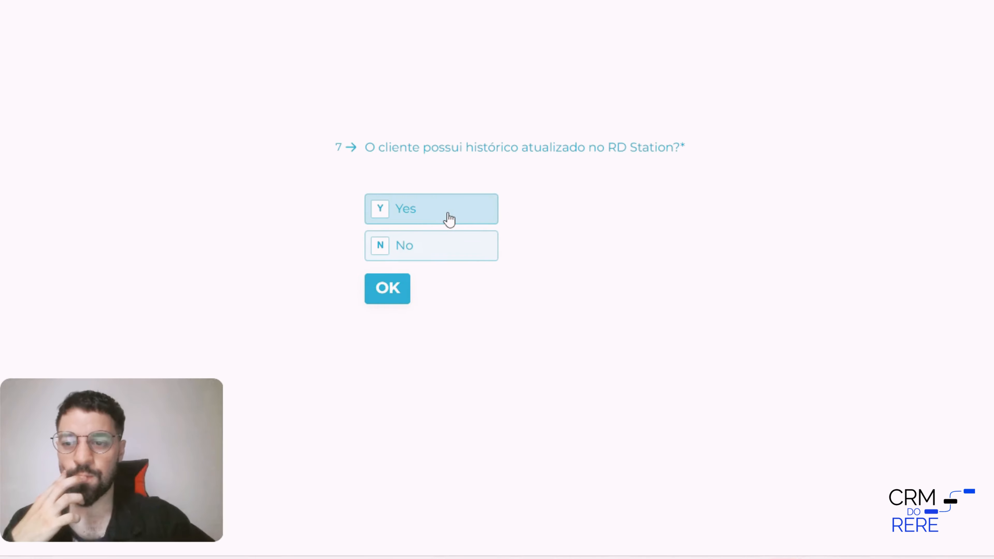
# Answer Yes to the client having an updated RD Station history and give São Paulo as the Local da visita
pyautogui.click(449, 219)
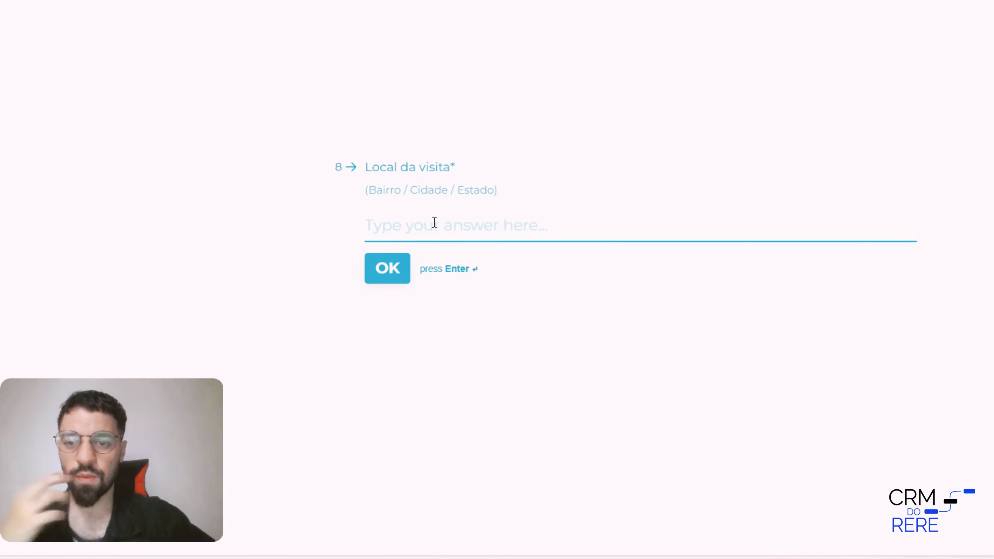
pyautogui.write('São Paulo')
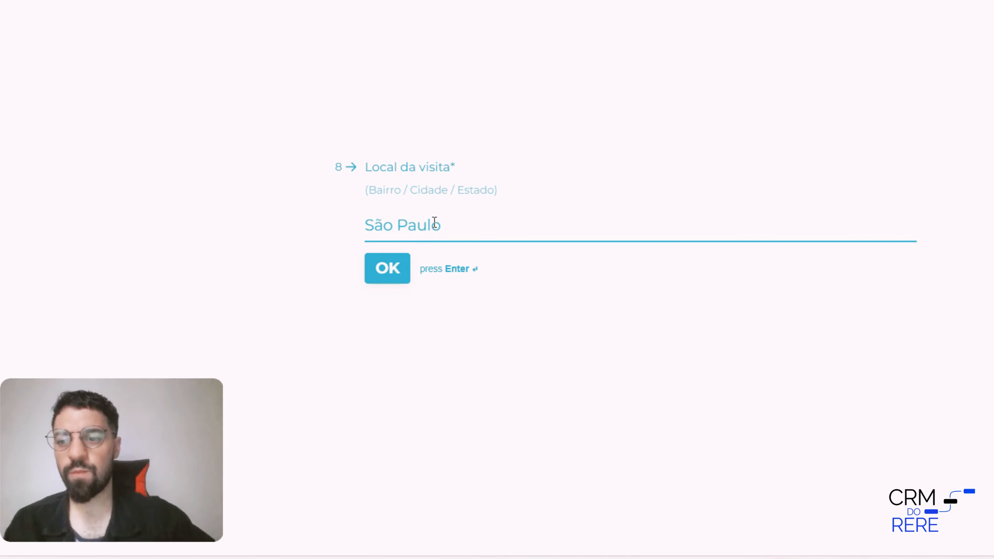
pyautogui.click(388, 269)
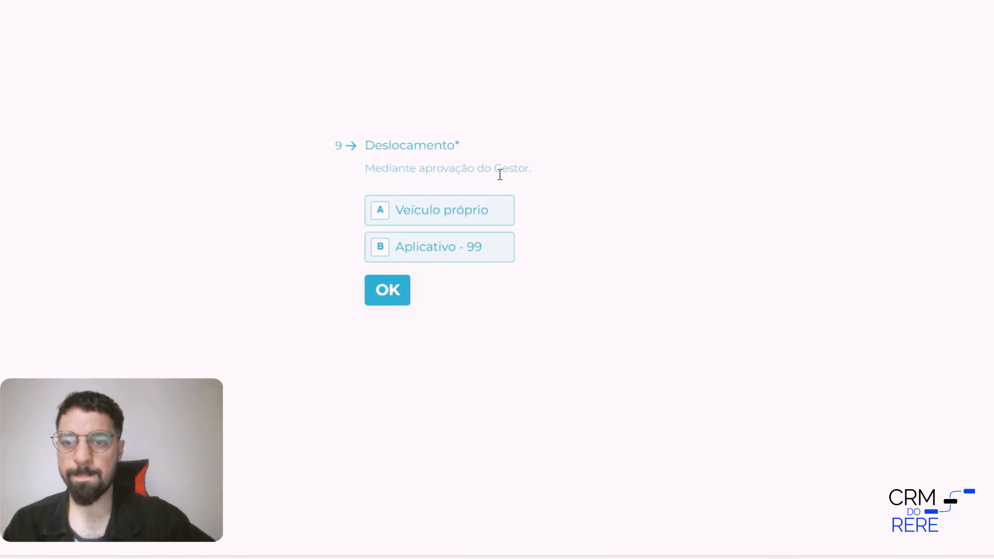
# Choose Veículo próprio for Deslocamento and enter 01.02.2026 10h as the Data e horário sugerido
pyautogui.click(454, 215)
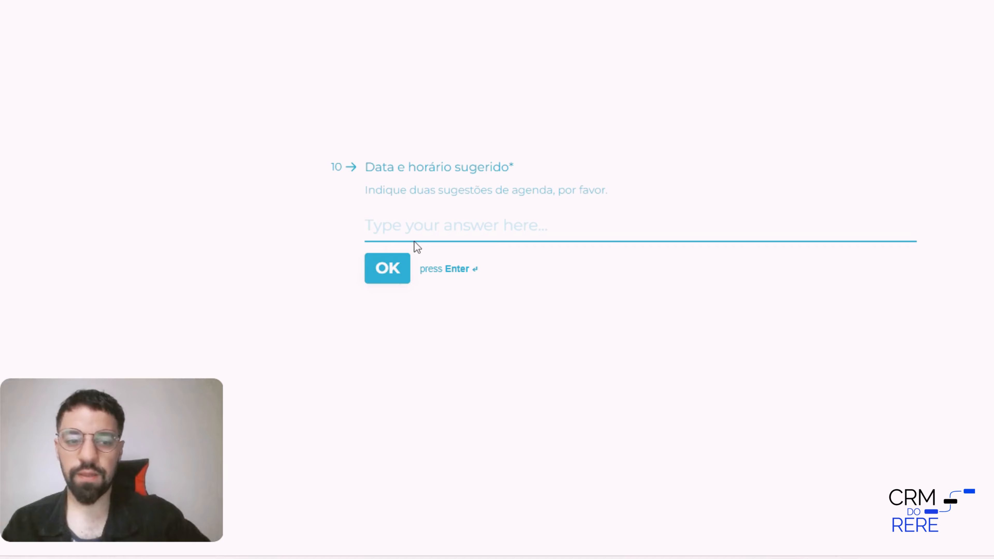
pyautogui.write('01.0o2.')
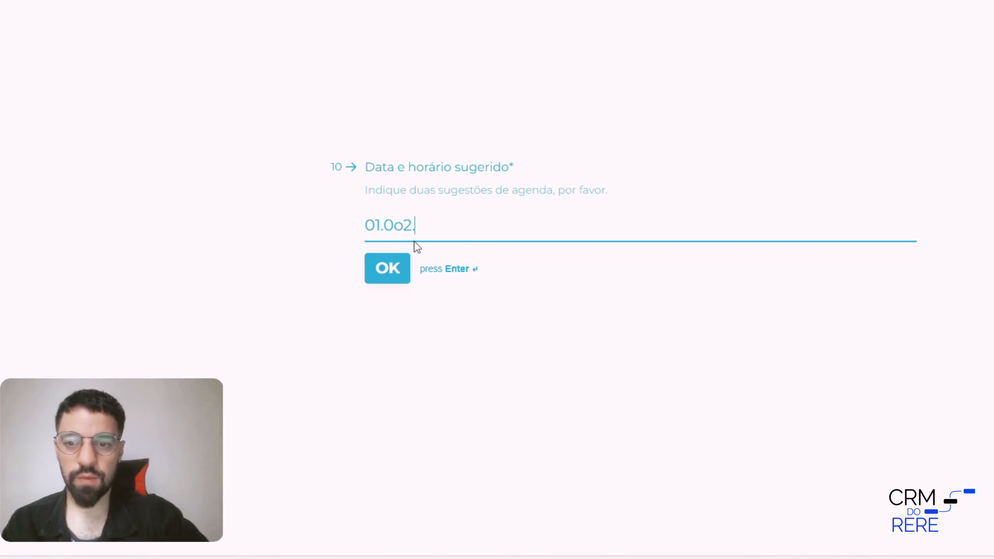
pyautogui.press('BackSpace')
pyautogui.press('BackSpace')
pyautogui.press('BackSpace')
pyautogui.write('2.2026')
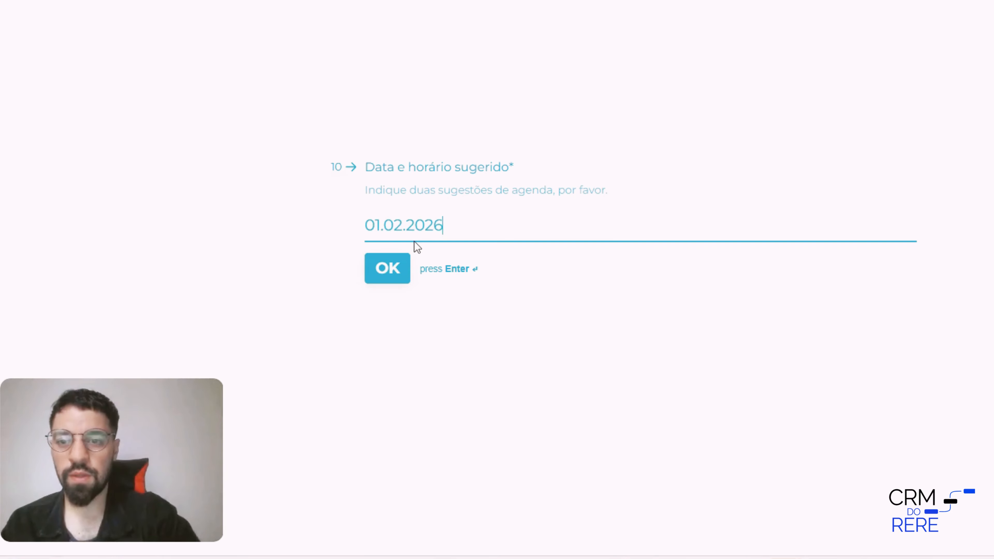
pyautogui.write(' 10h')
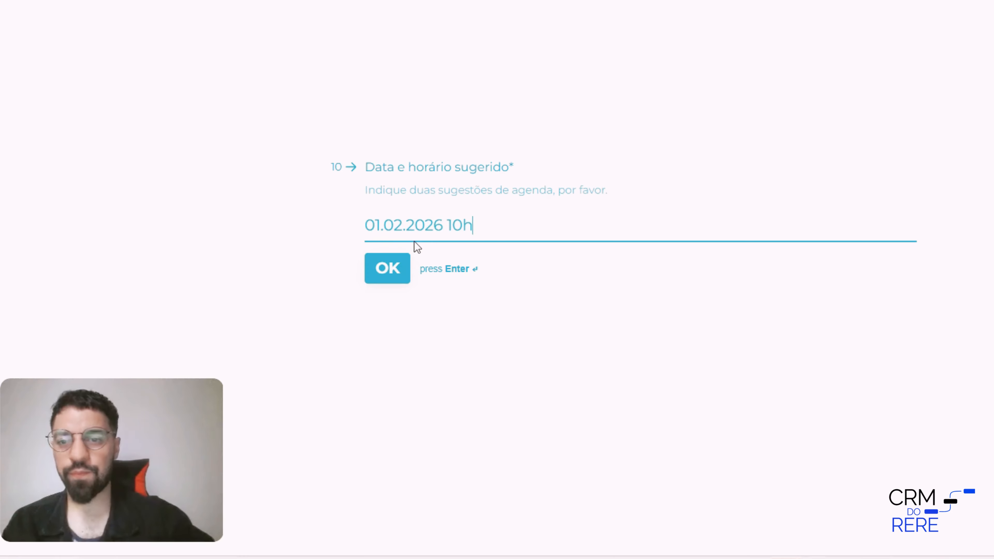
pyautogui.click(394, 269)
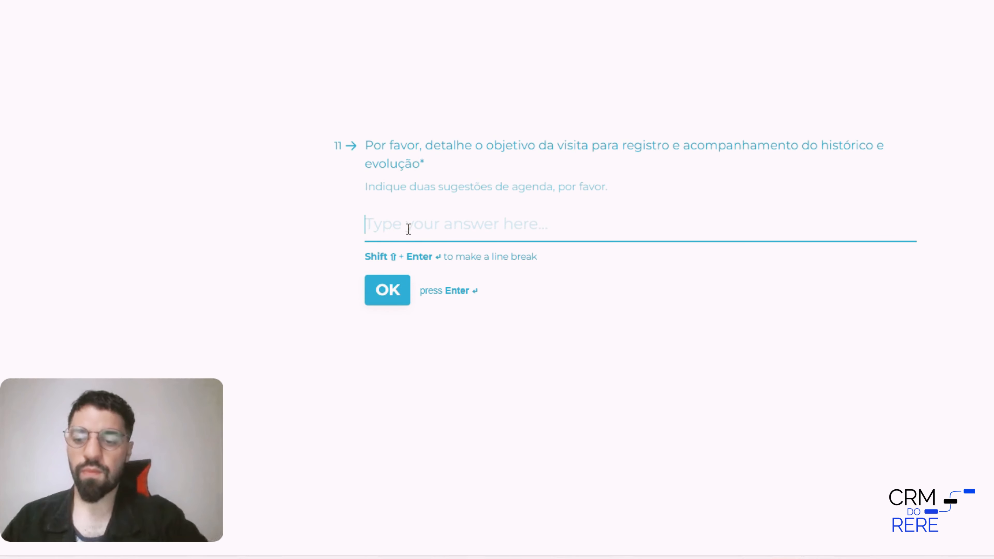
# Describe the visit's objective as "Teste" and submit the completed form
pyautogui.write('Teste')
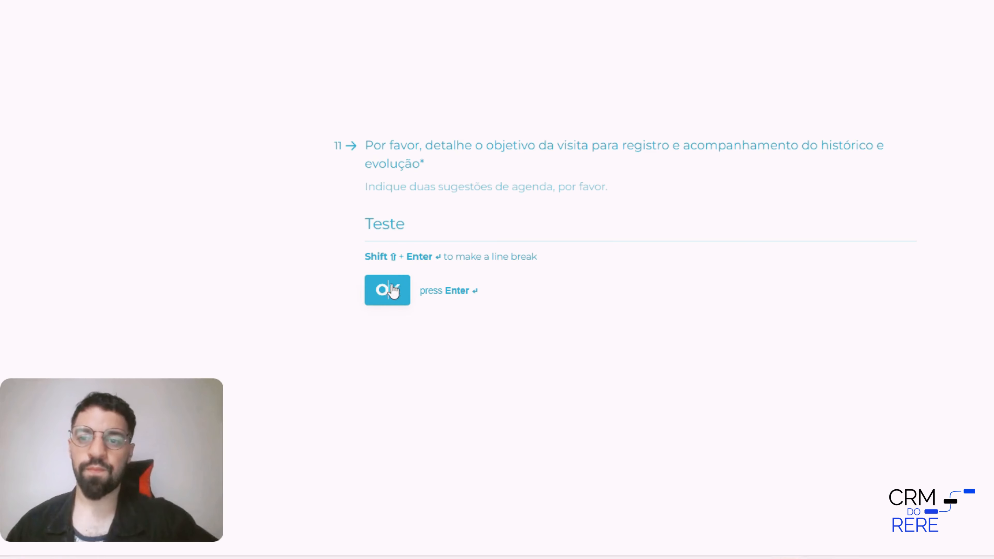
pyautogui.click(394, 287)
pyautogui.click(418, 279)
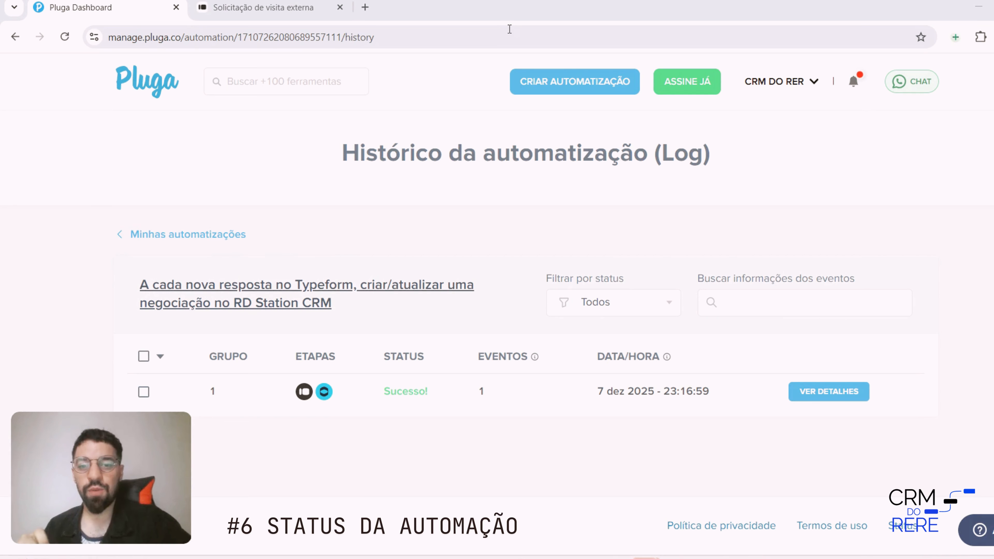
# Check the status of the group 1 event in the Pluga automation's history log
pyautogui.click(378, 37)
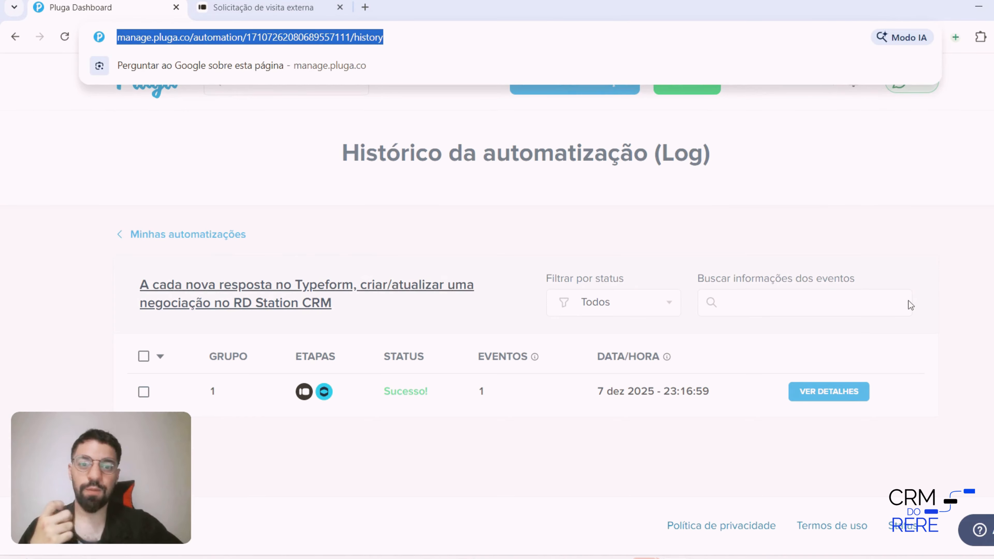
pyautogui.click(974, 392)
pyautogui.moveTo(378, 384); pyautogui.dragTo(430, 392)
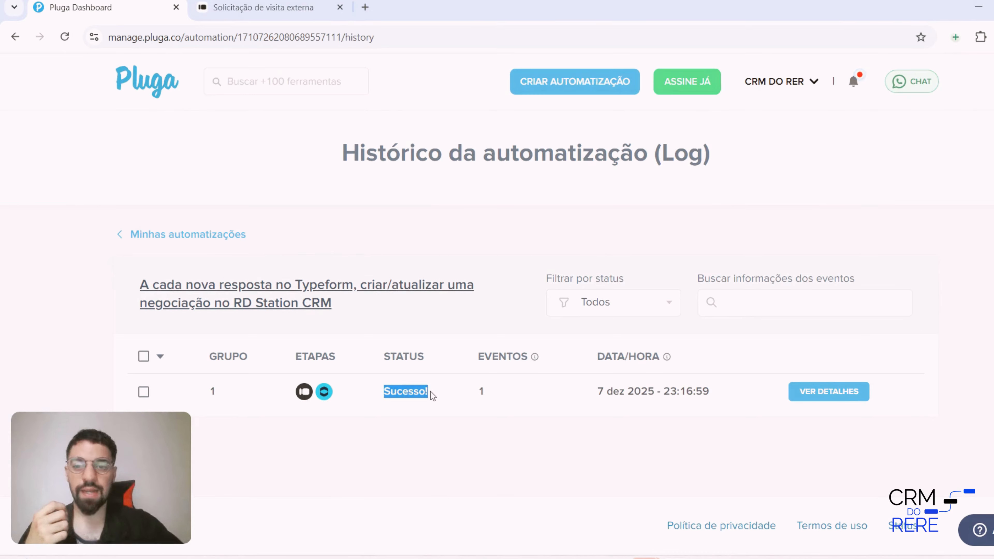
pyautogui.click(440, 418)
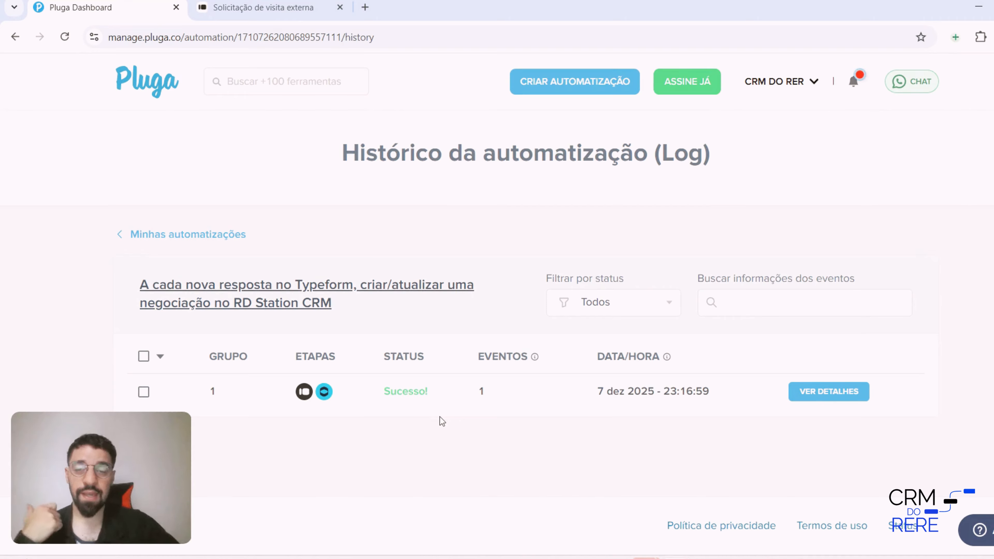